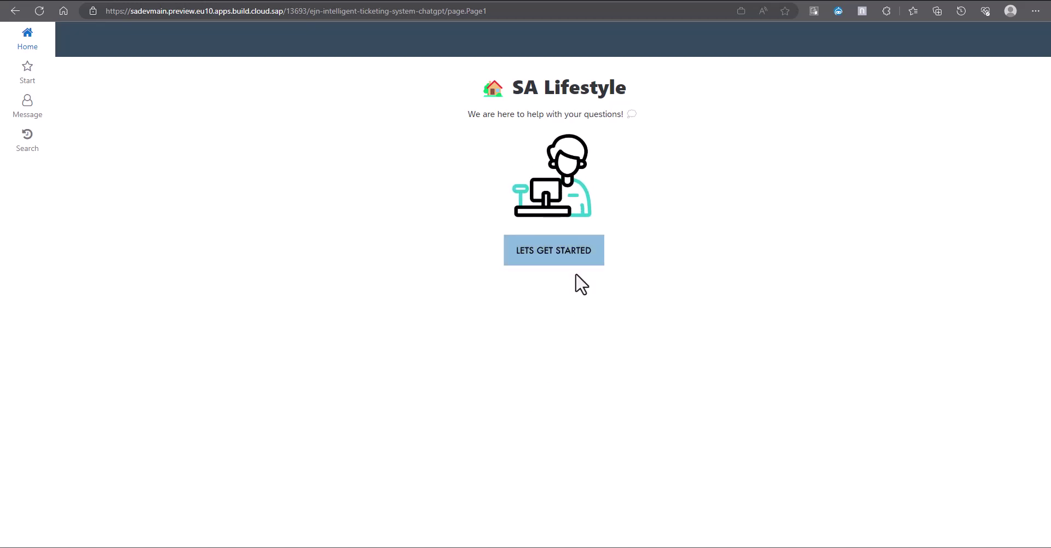
Step: Start a new customer interaction and paste in the toaster replacement-part request
left_click(570, 255)
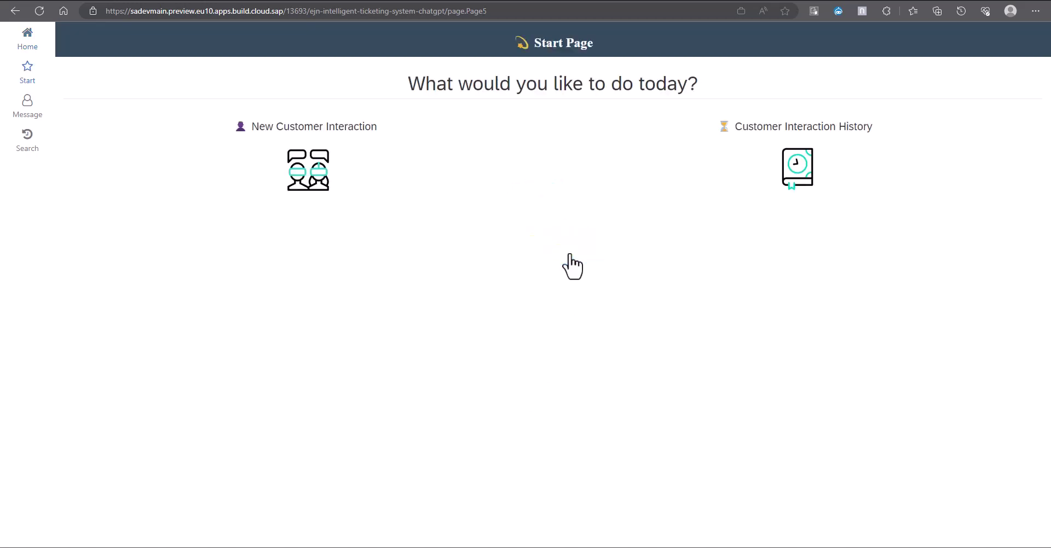
left_click(308, 172)
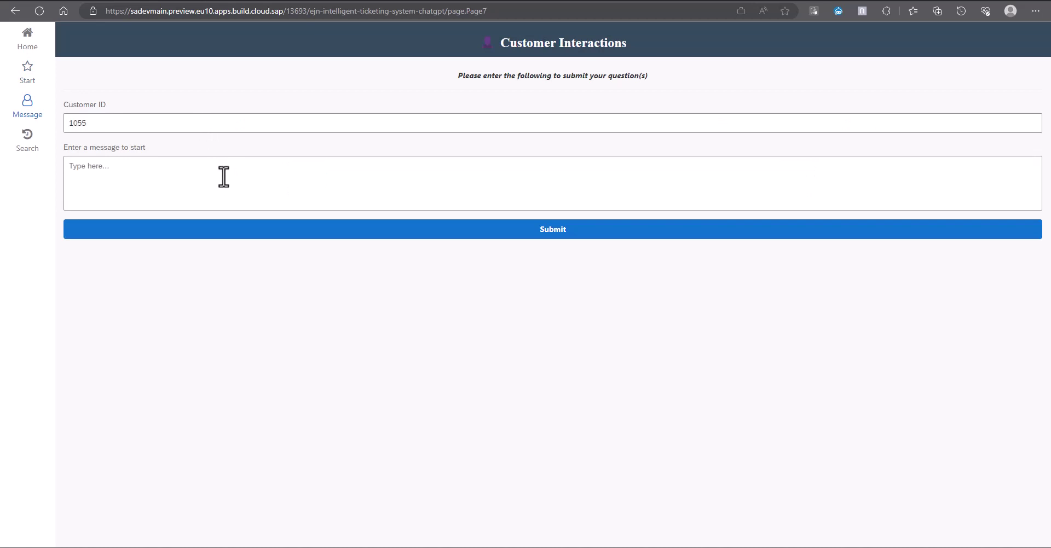
type("Dear SA Kitchen customer service, I recently purchased a Cuisinart ToastPro XRT61FGH toaster from your shop and I am in need of a replacement part. It appears that the bottom heating element is not working properly and I would like to request a replacement part to get it functioning properly again. Thank you for your help!")
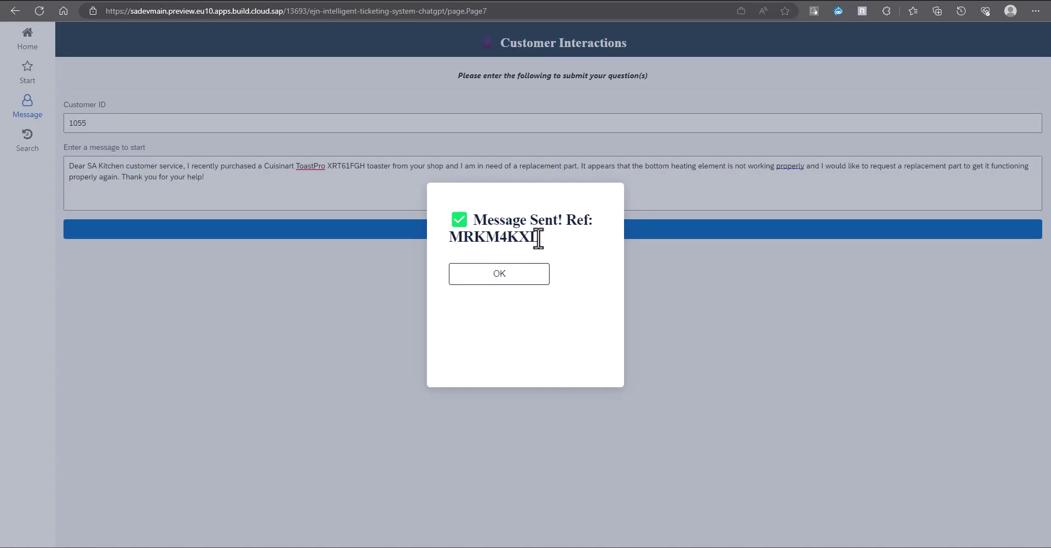
Step: Copy the submitted message's reference code and acknowledge the confirmation
left_click_drag(539, 239, 454, 240)
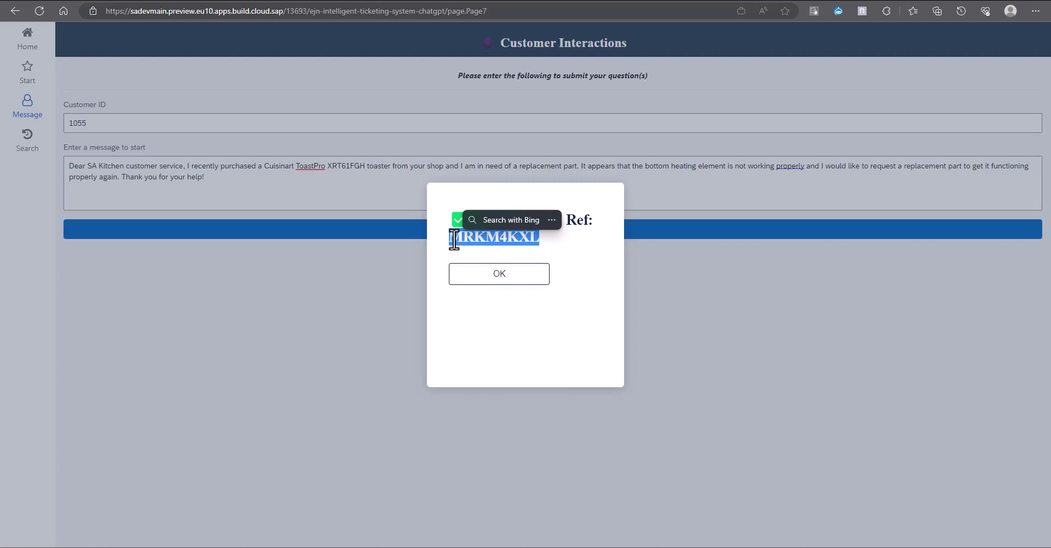
key("ctrl+c")
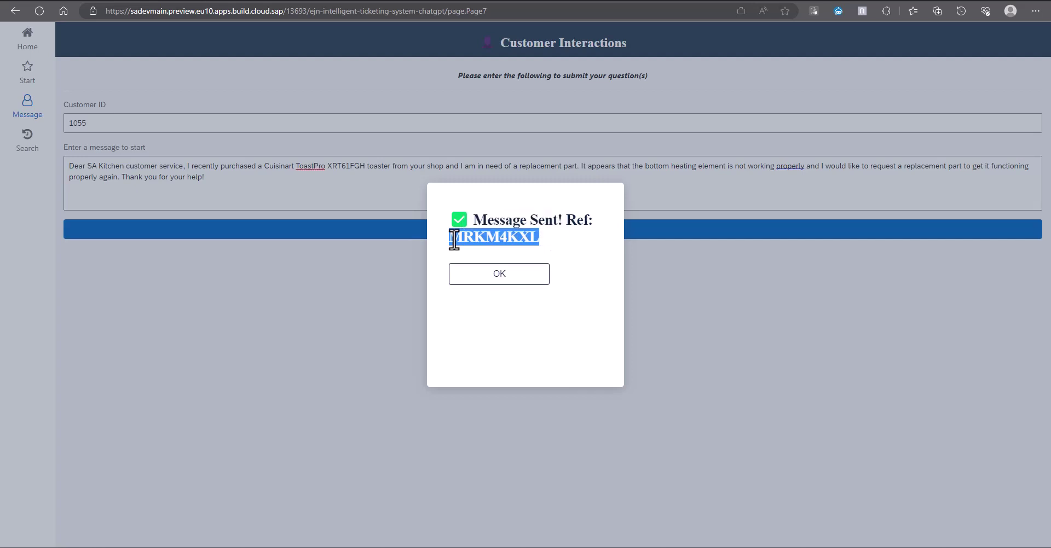
left_click(514, 280)
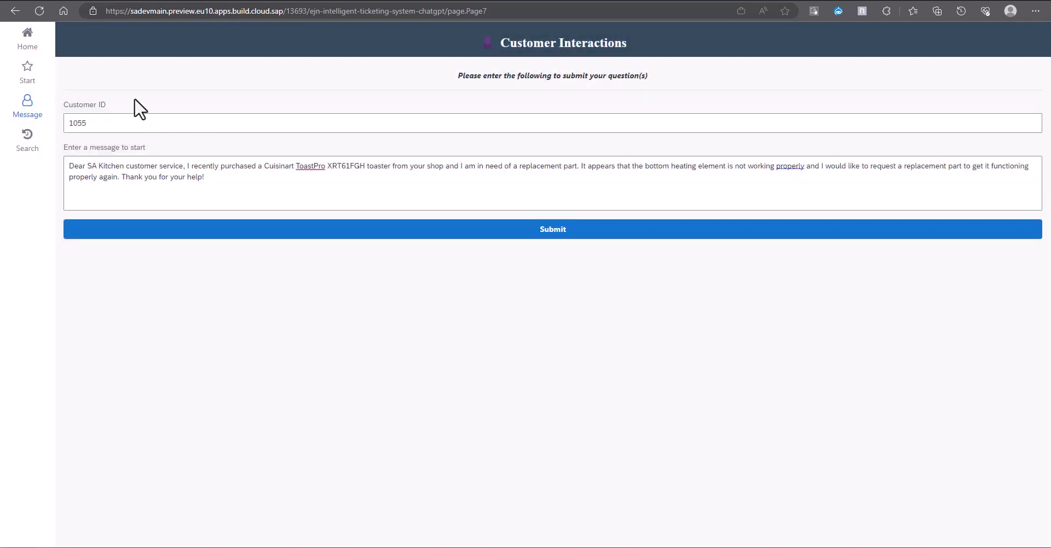
Step: Open the Intelligent Customer Interaction app from the Fiori launchpad
left_click(42, 46)
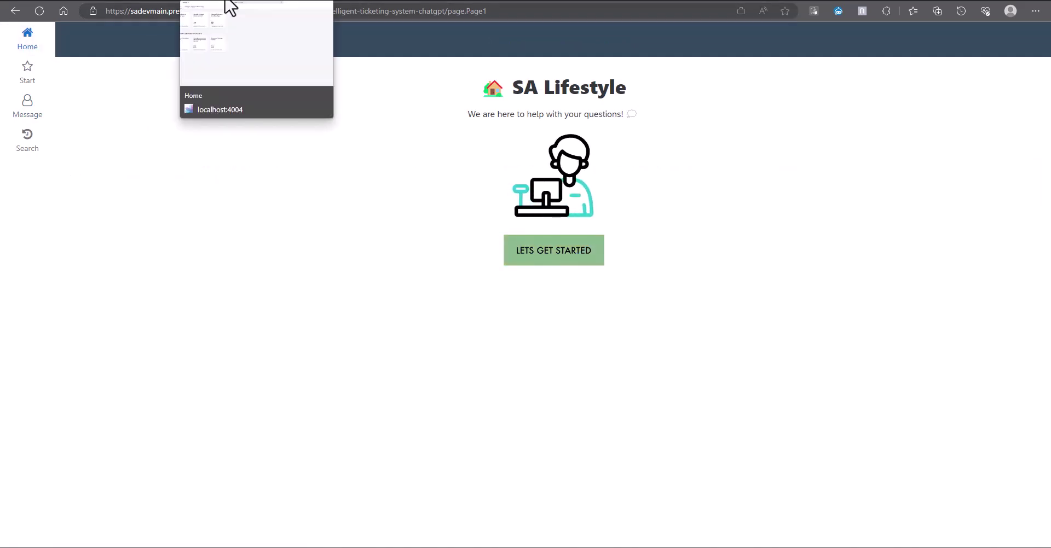
left_click(226, 2)
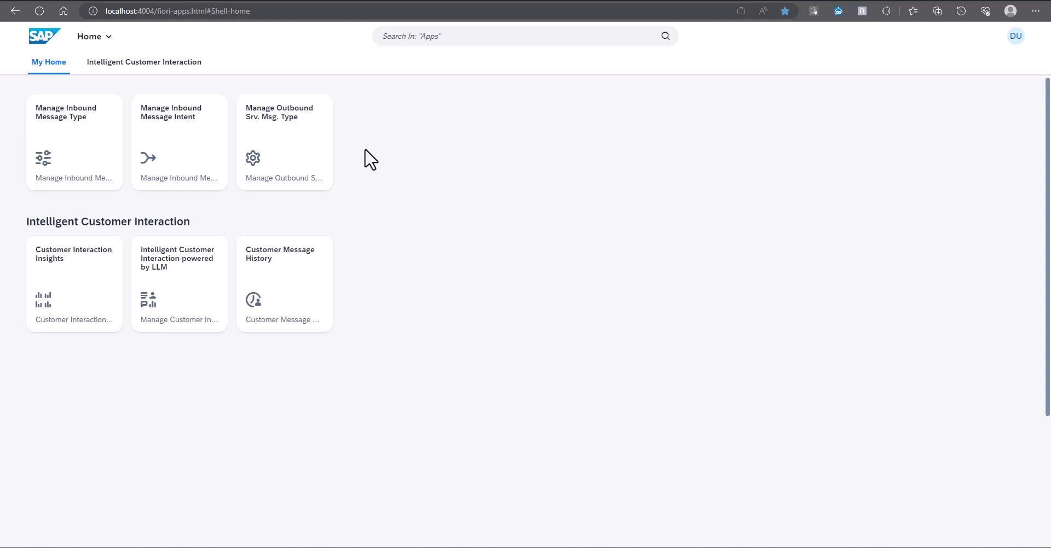
left_click(184, 285)
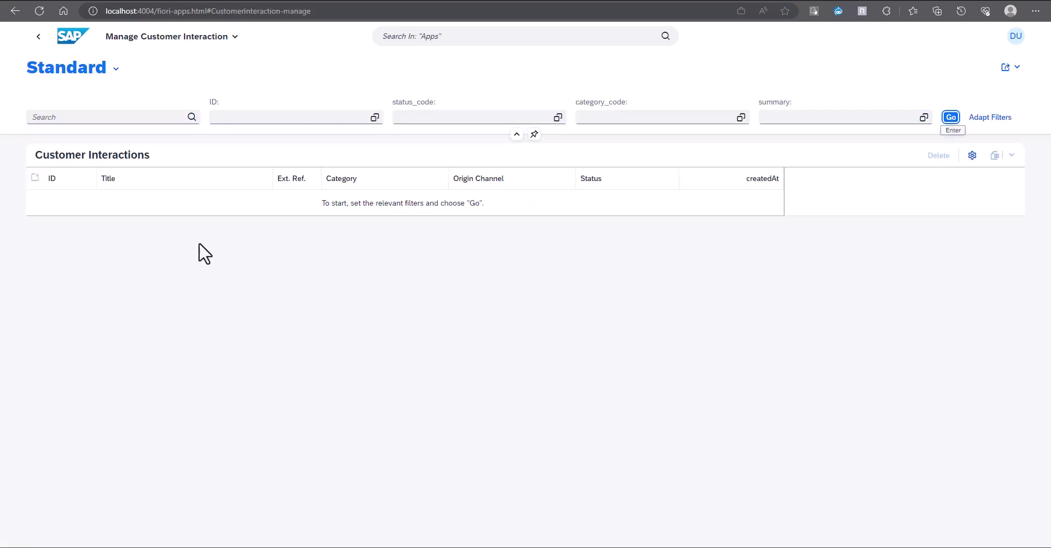
Step: Search the customer's interactions and sort createdAt descending so request 315 is on top
left_click(97, 117)
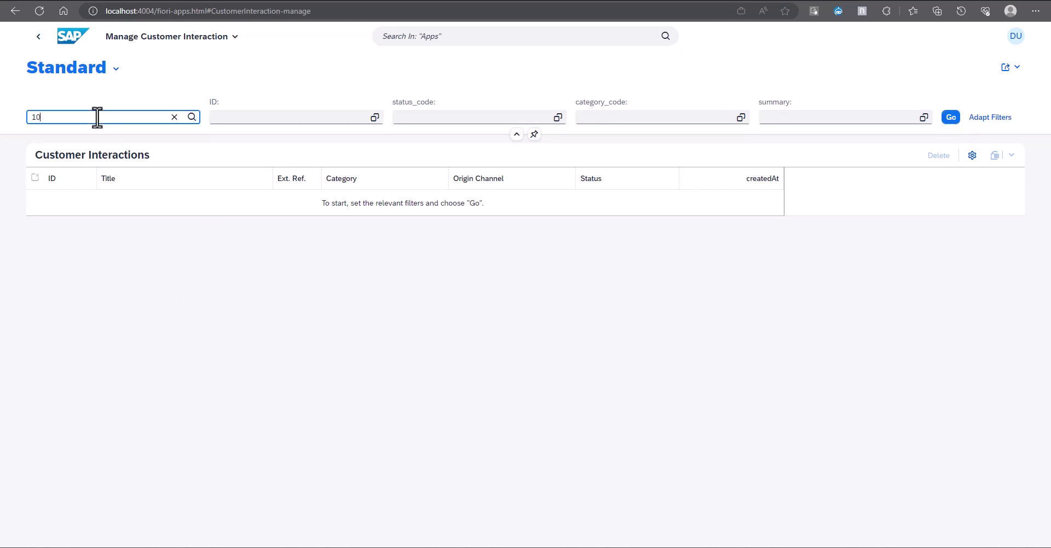
key("Return")
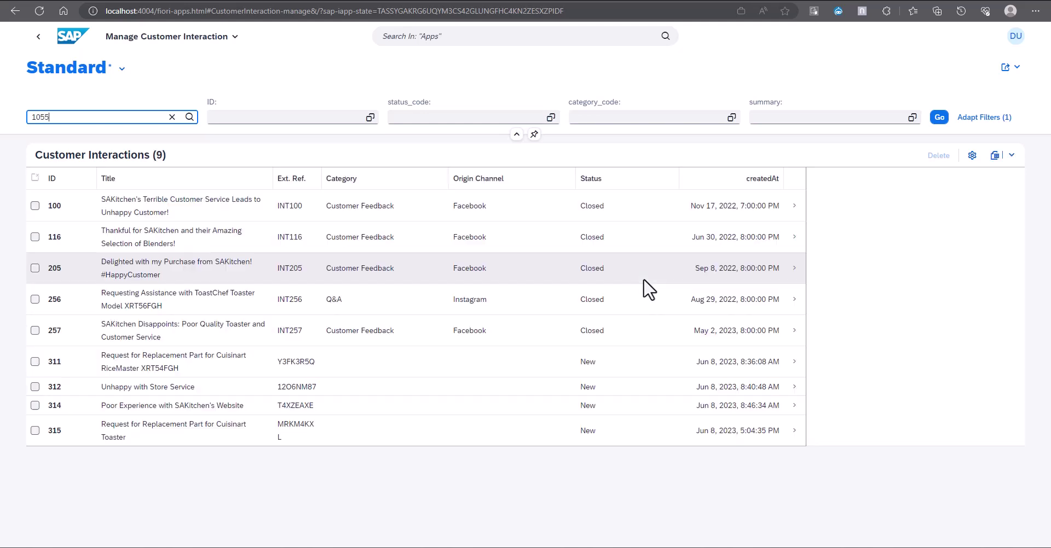
left_click(728, 183)
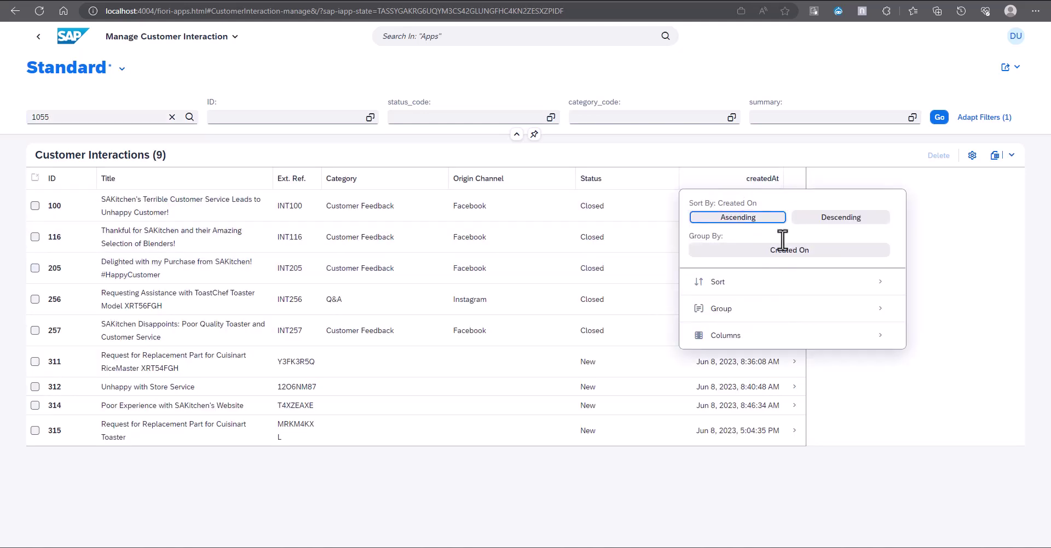
left_click(836, 219)
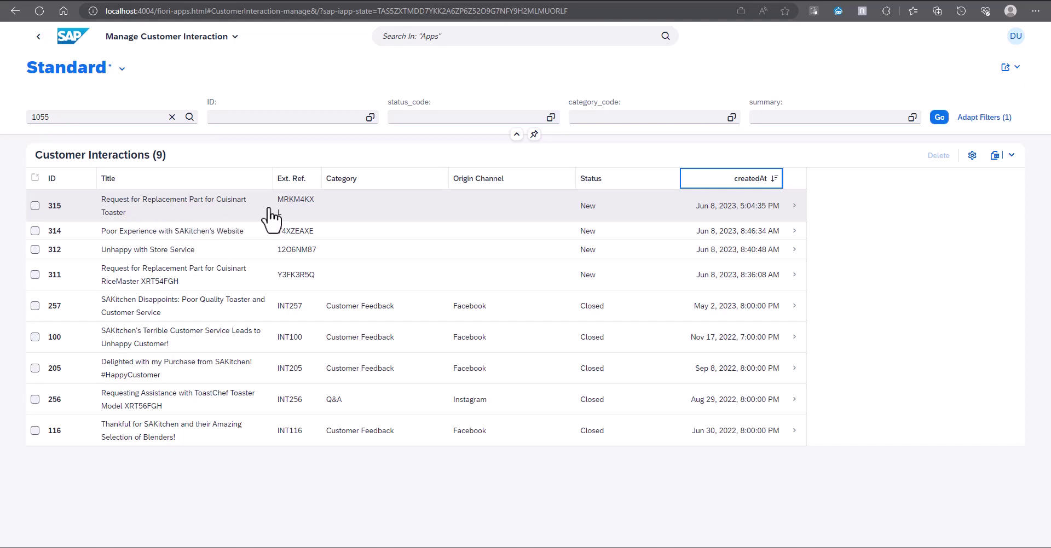
Step: Open interaction 315 and refresh its timeline to show GPT's reply about service call 90
left_click(541, 215)
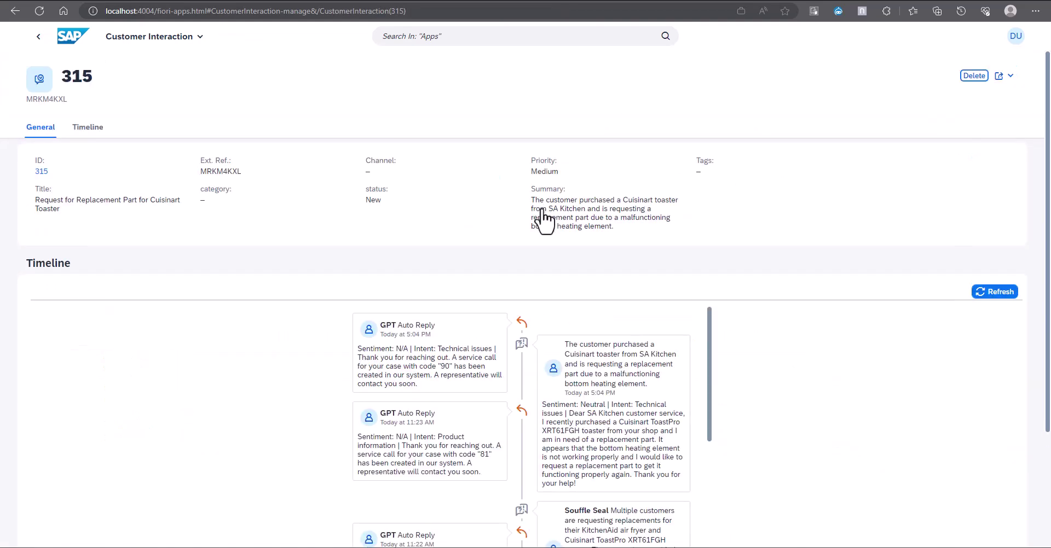
left_click(995, 294)
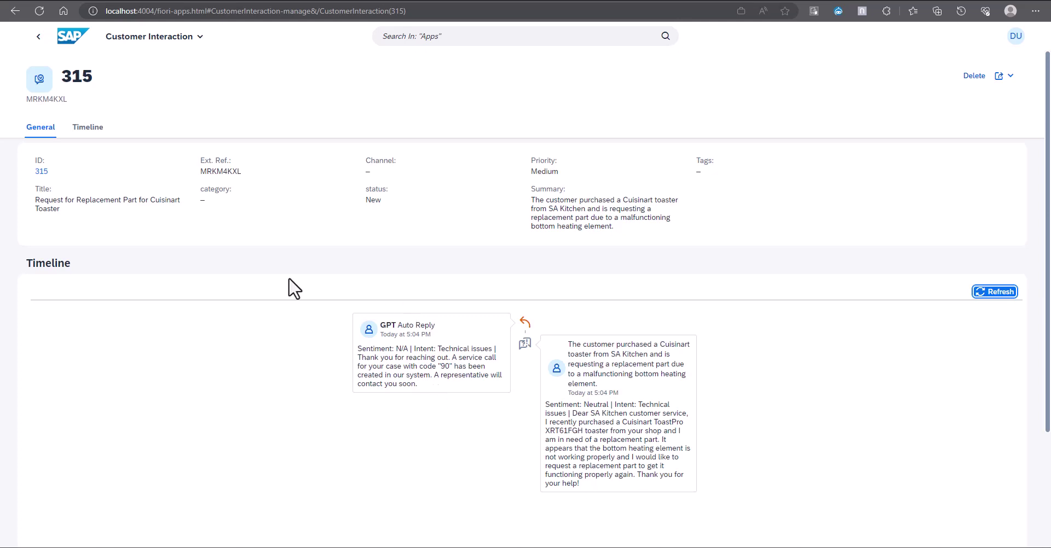
Step: From the launchpad home, load the Customer Interaction Insights charts and select the Compliment bar
left_click(70, 44)
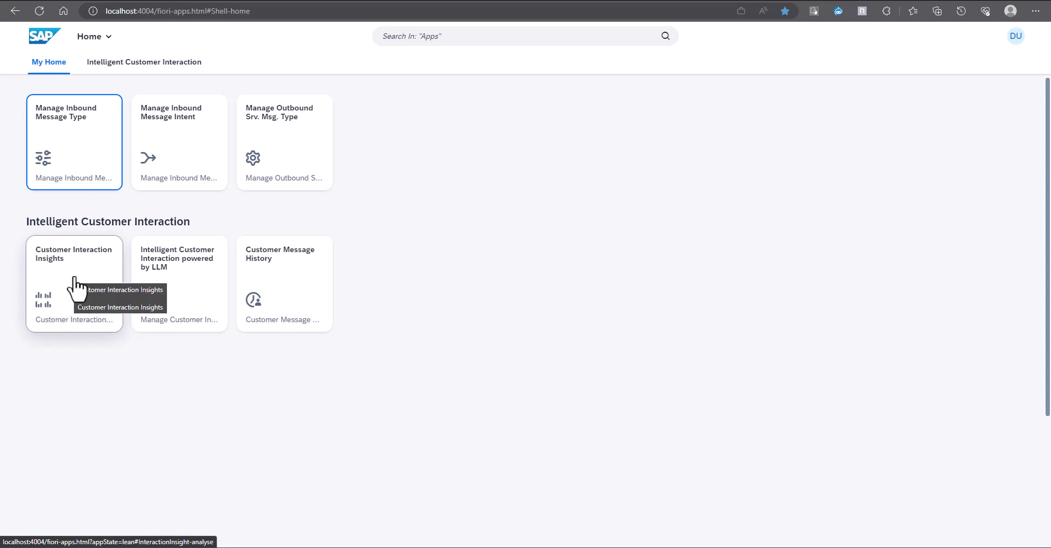
left_click(76, 285)
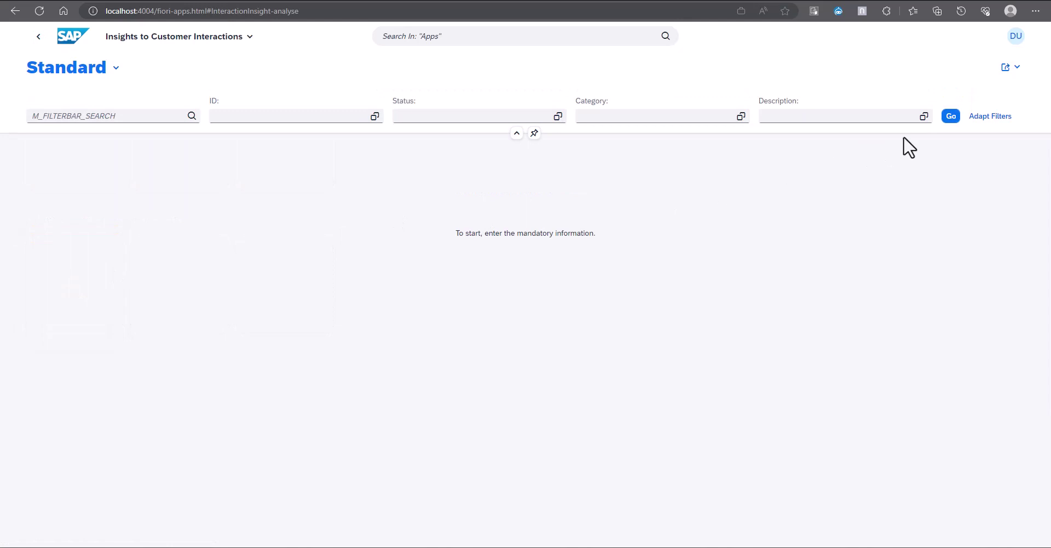
left_click(948, 119)
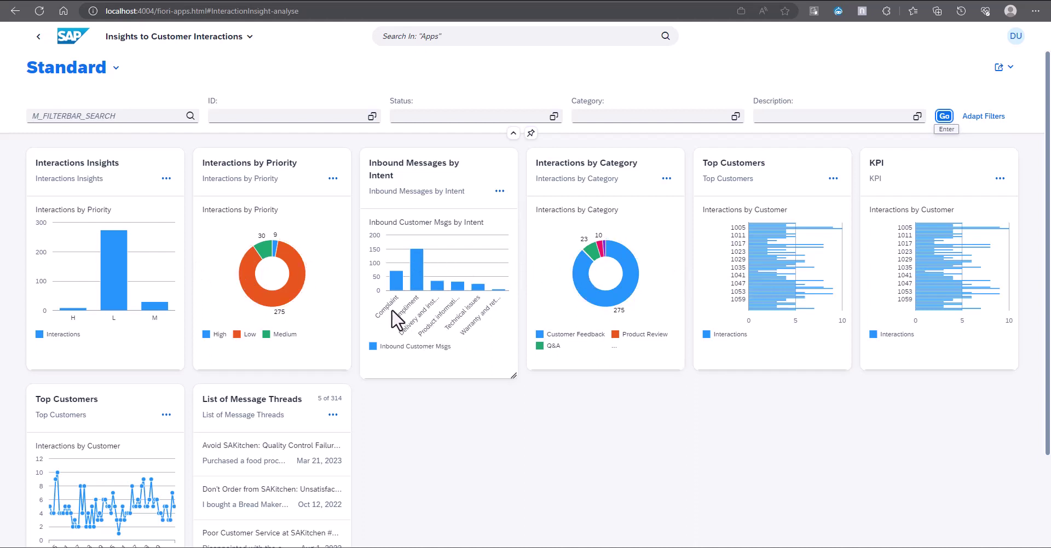
left_click(417, 318)
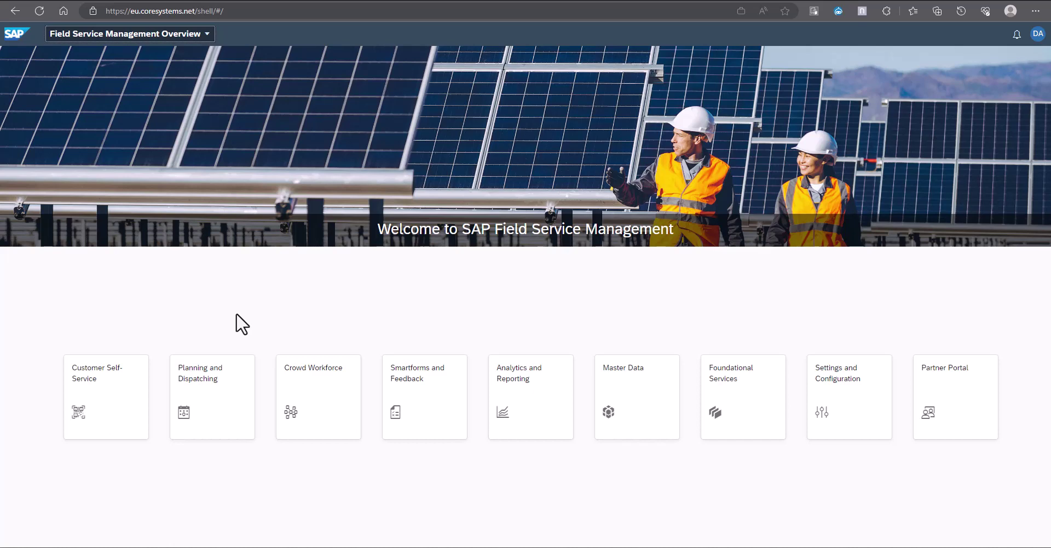
Step: Go to Planning and Dispatching and list the service calls to reach call 90
left_click(221, 408)
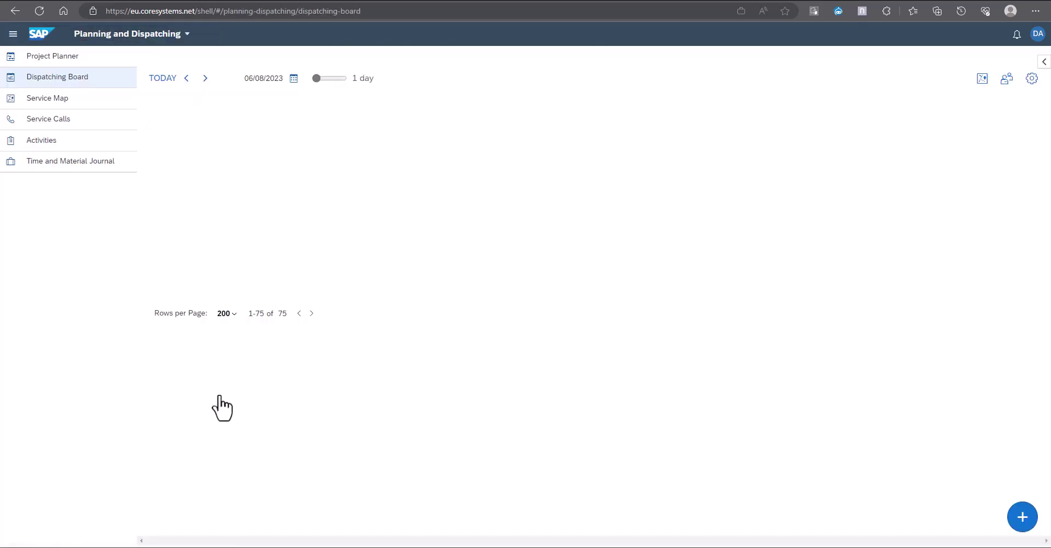
left_click(66, 122)
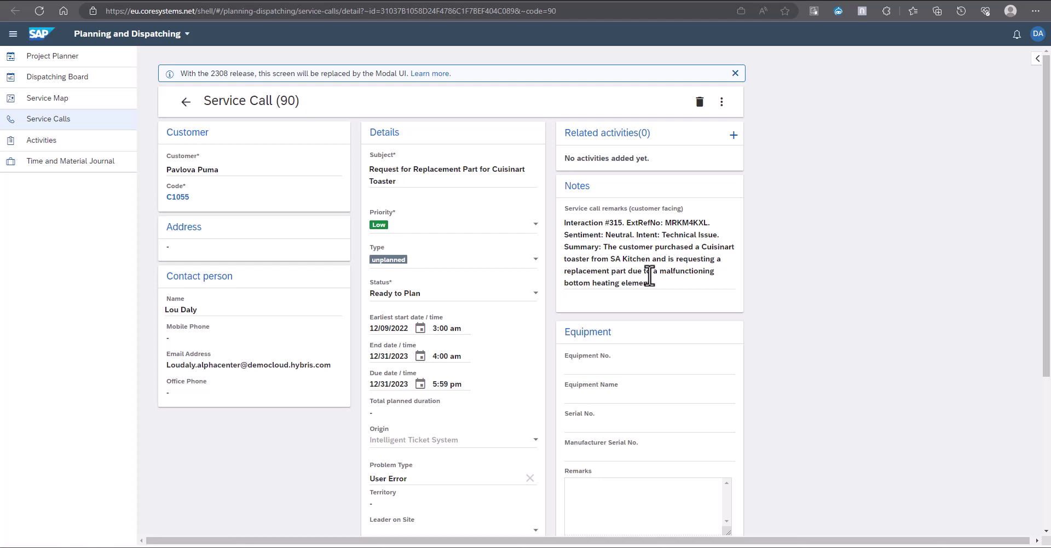
Step: Return to the SA Lifestyle app and open Customer Interaction History
left_click(131, 9)
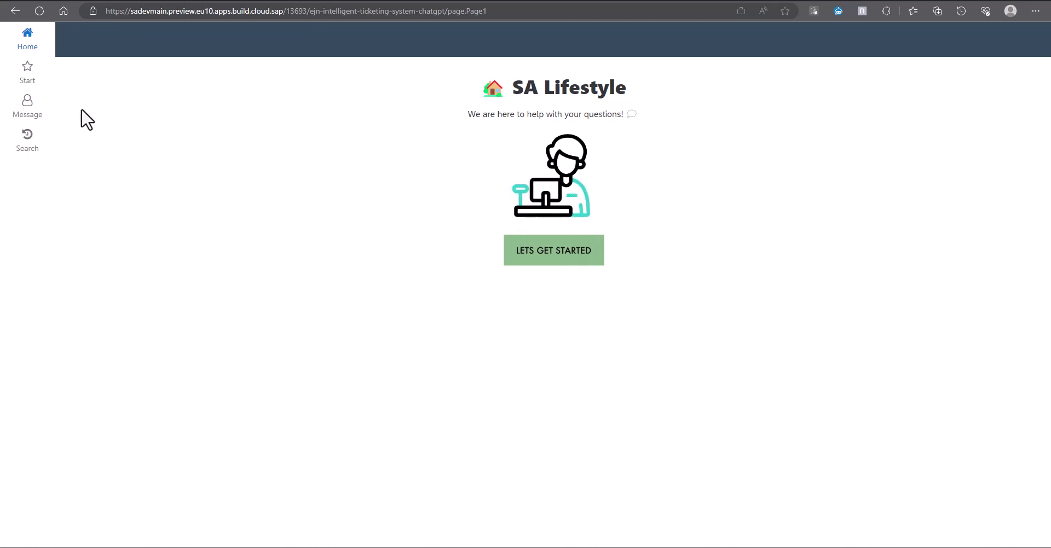
left_click(540, 257)
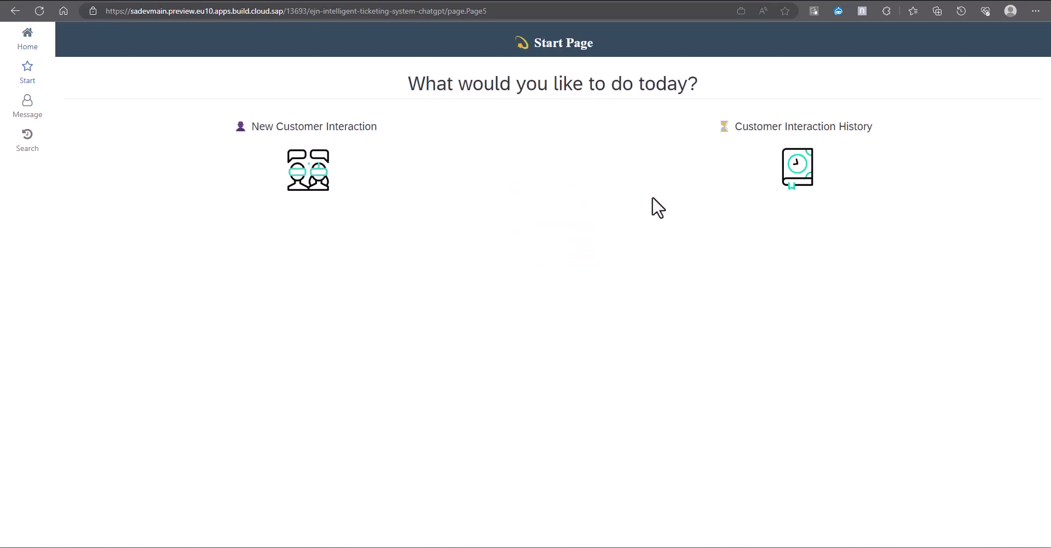
left_click(795, 183)
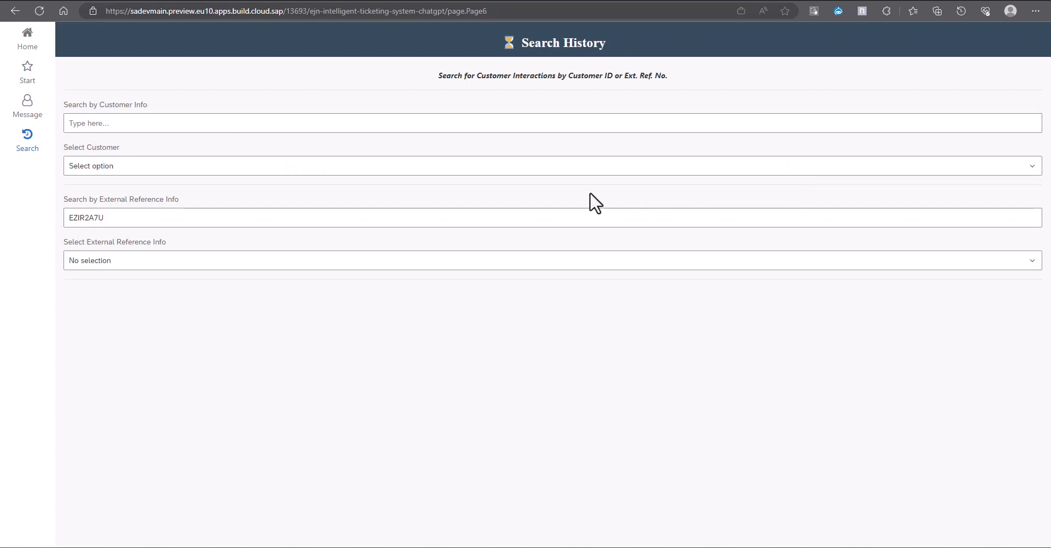
Step: Replace the External Reference value with the copied Ref code and review interaction 315's history
left_click_drag(108, 218, 61, 219)
left_click_drag(122, 218, 88, 221)
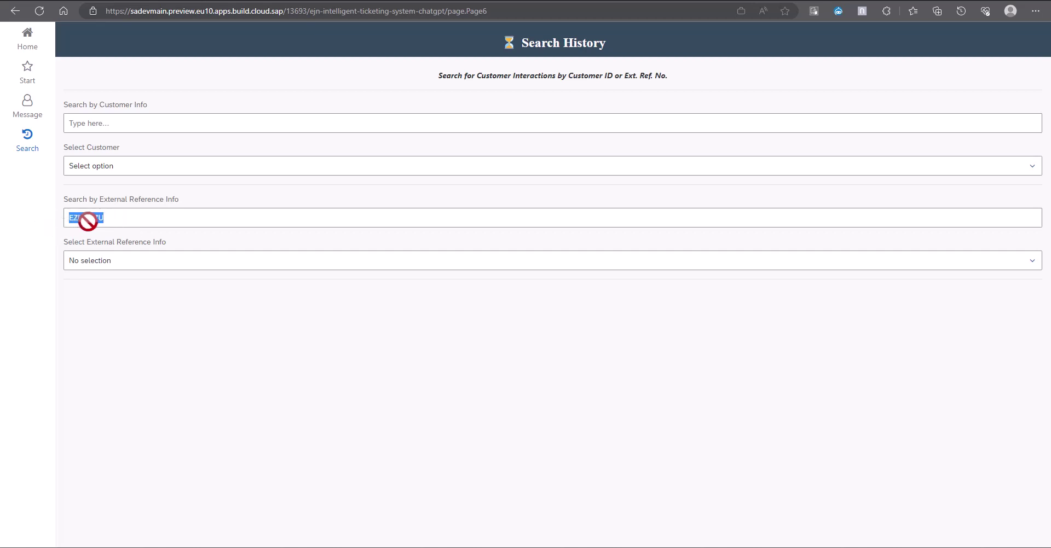
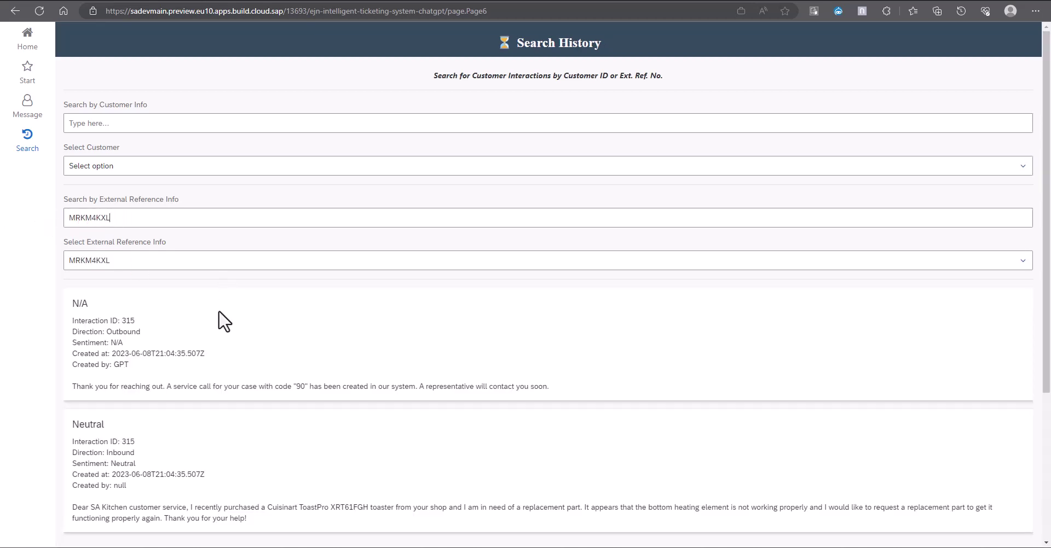
scroll(224, 322, "down", 3)
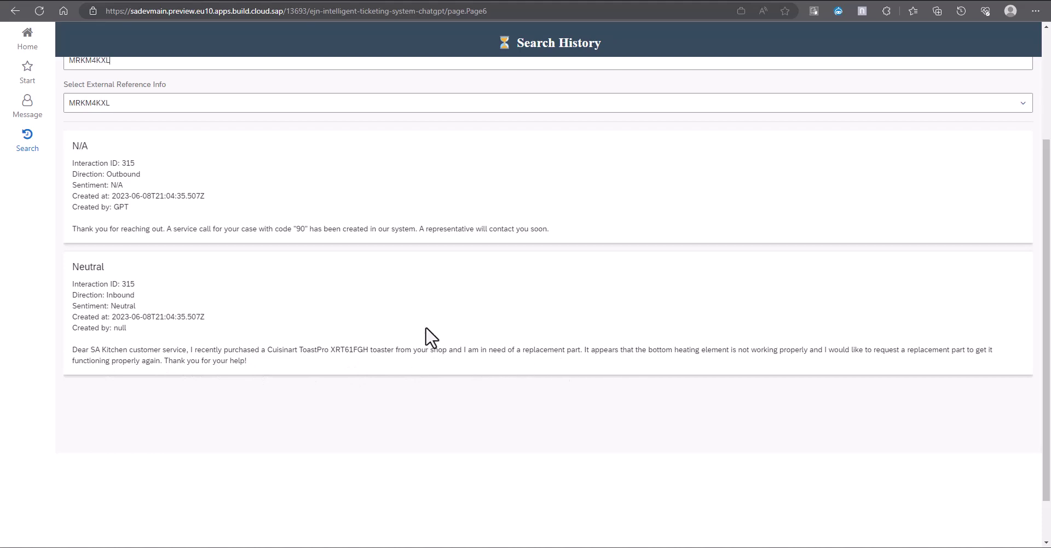
scroll(314, 303, "up", 3)
scroll(305, 321, "down", 1)
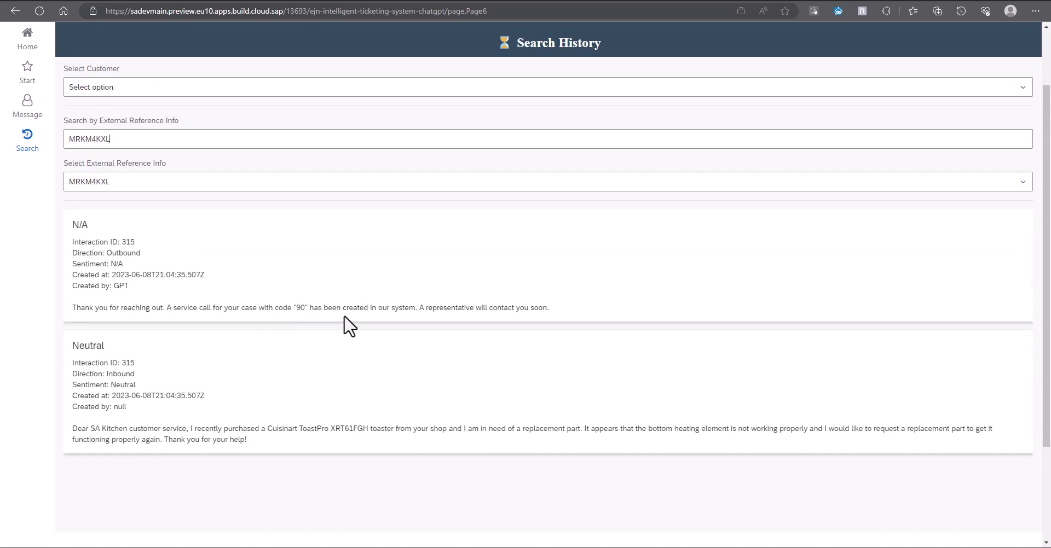
scroll(500, 323, "up", 2)
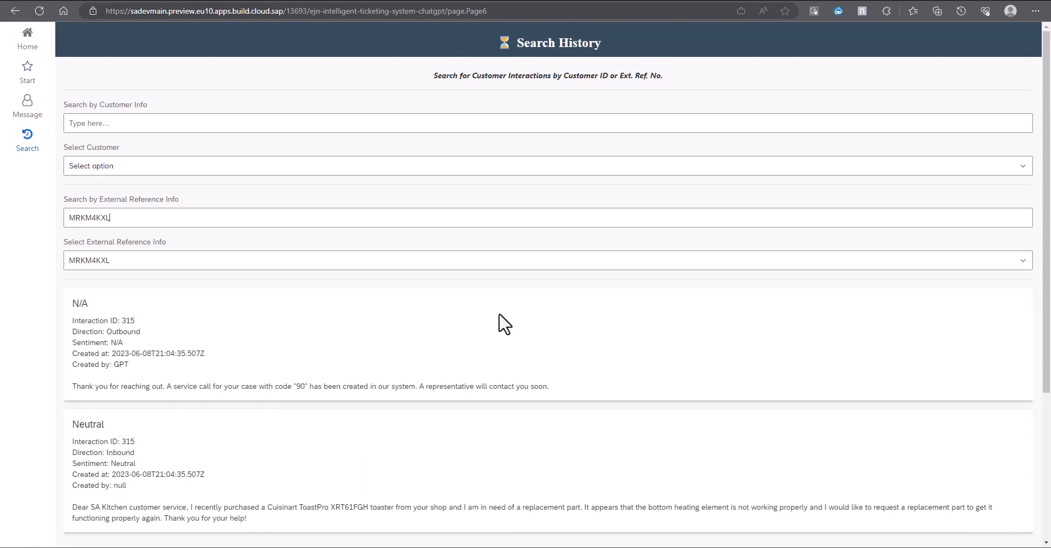